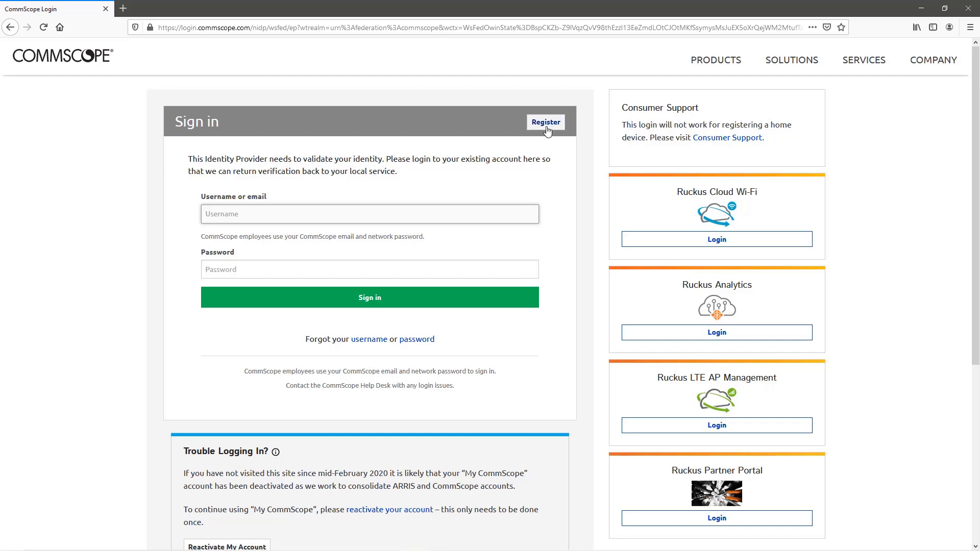
Step: Start a new registration with your email (confirmed), first and last name, company name, and job title CEO
left_click(546, 124)
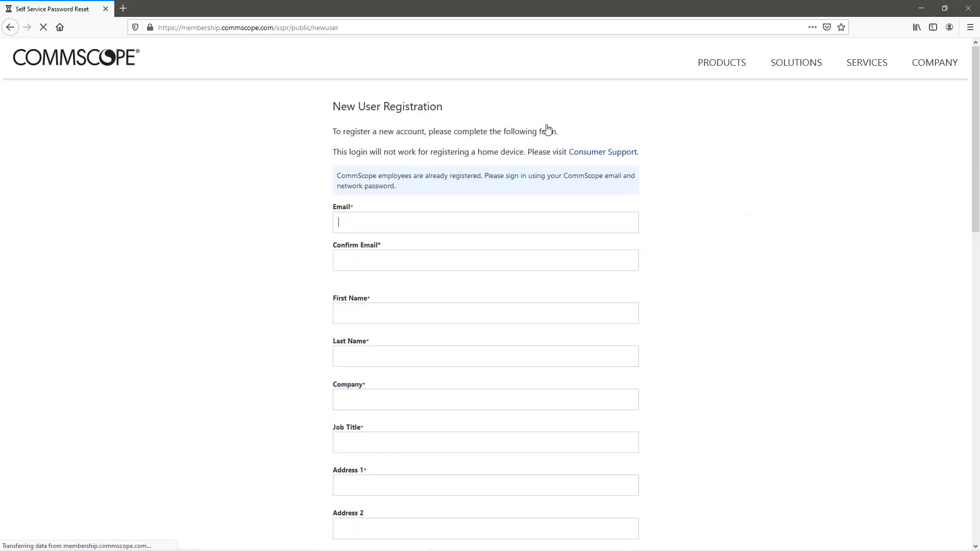
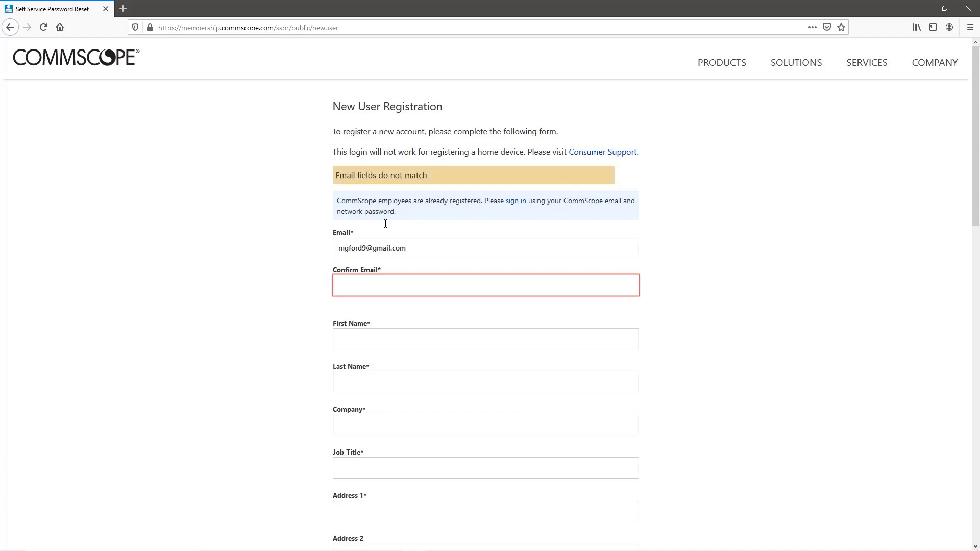
left_click(381, 291)
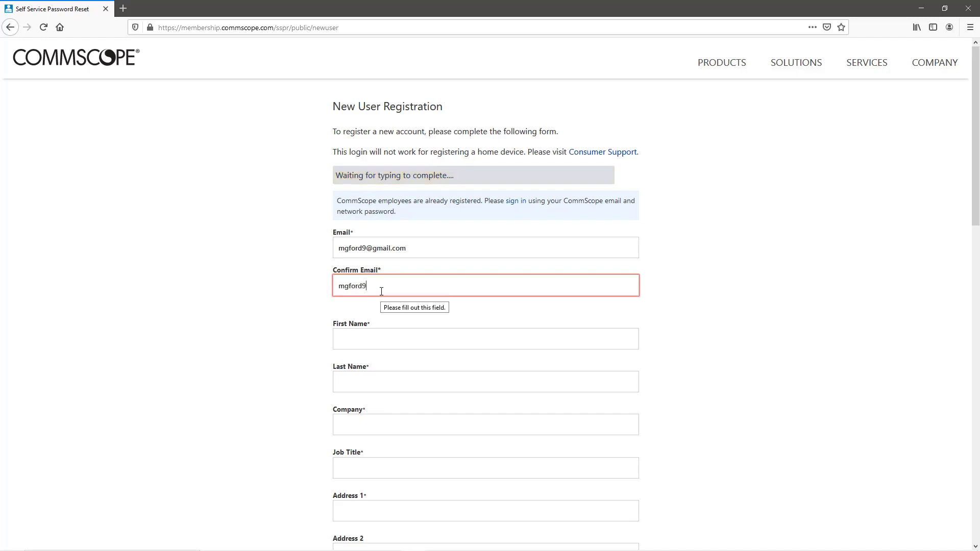
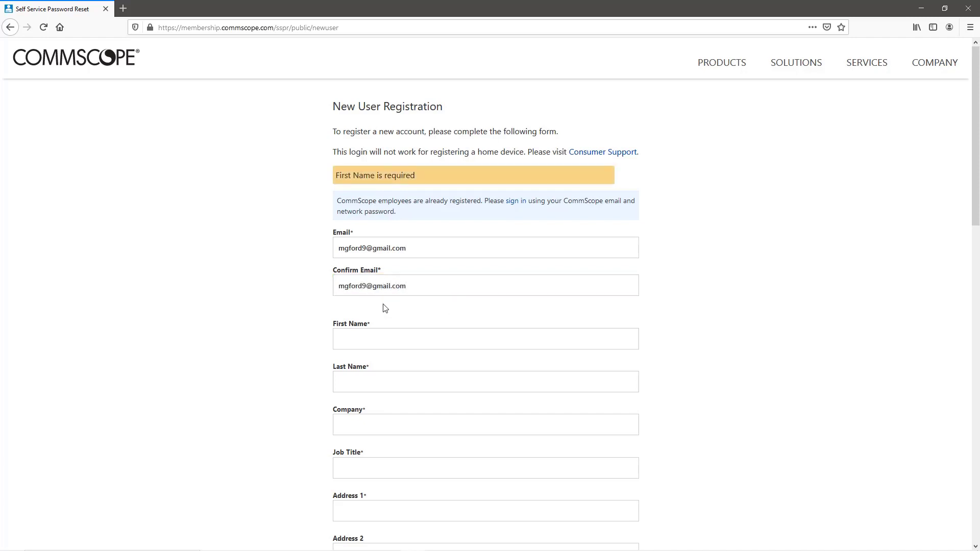
left_click(375, 341)
left_click(369, 377)
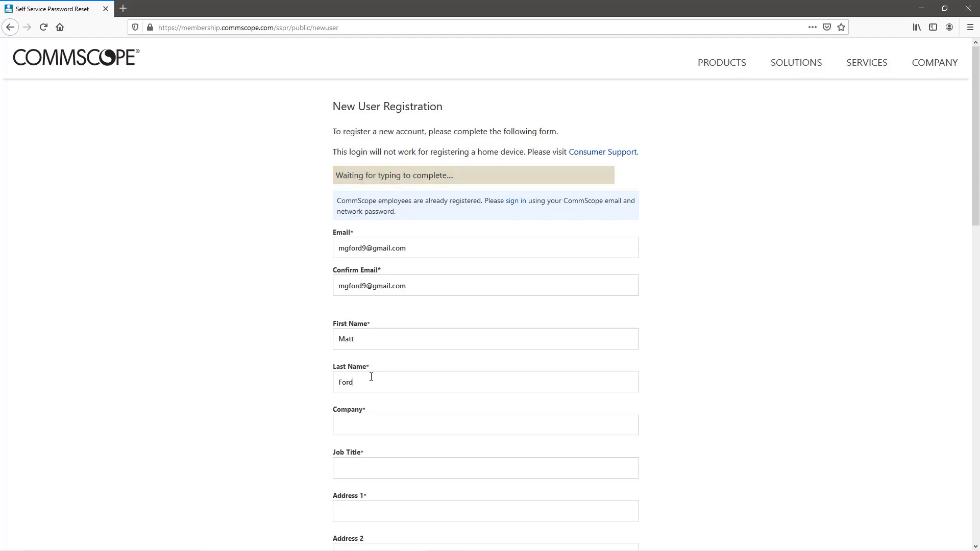
left_click(370, 427)
type("Vortex LLC")
left_click(367, 468)
type("CEO")
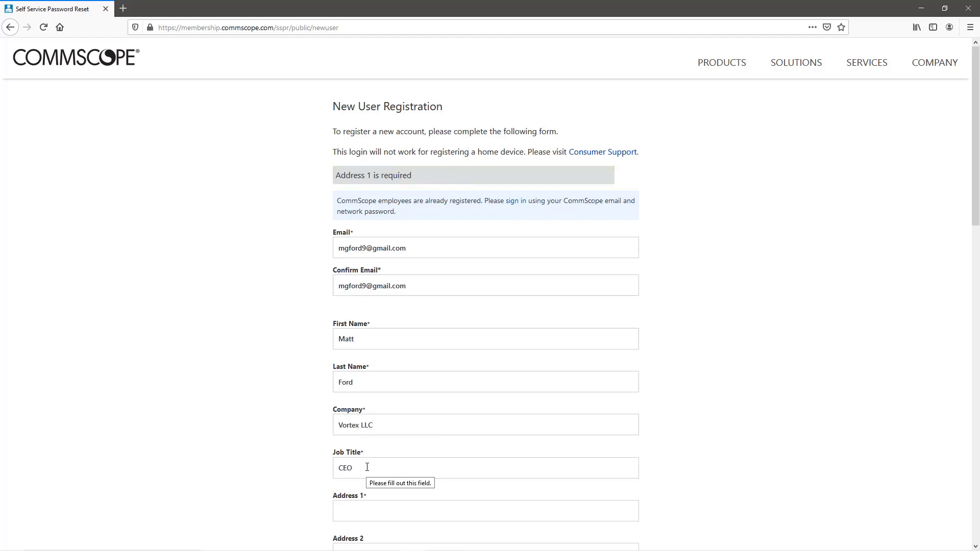
Step: Enter the street address and city, choose Texas as the state, and add the zip code
scroll(324, 403, "down", 3)
left_click(363, 357)
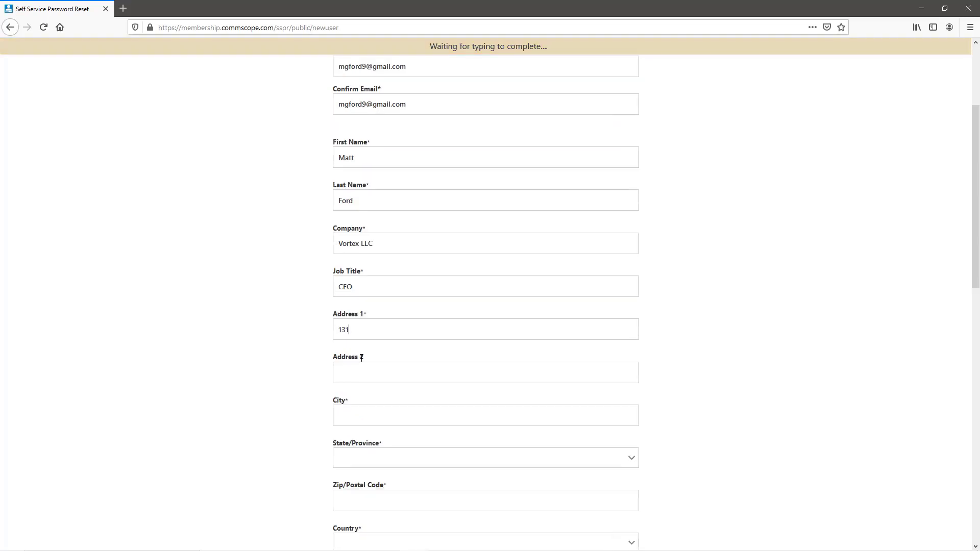
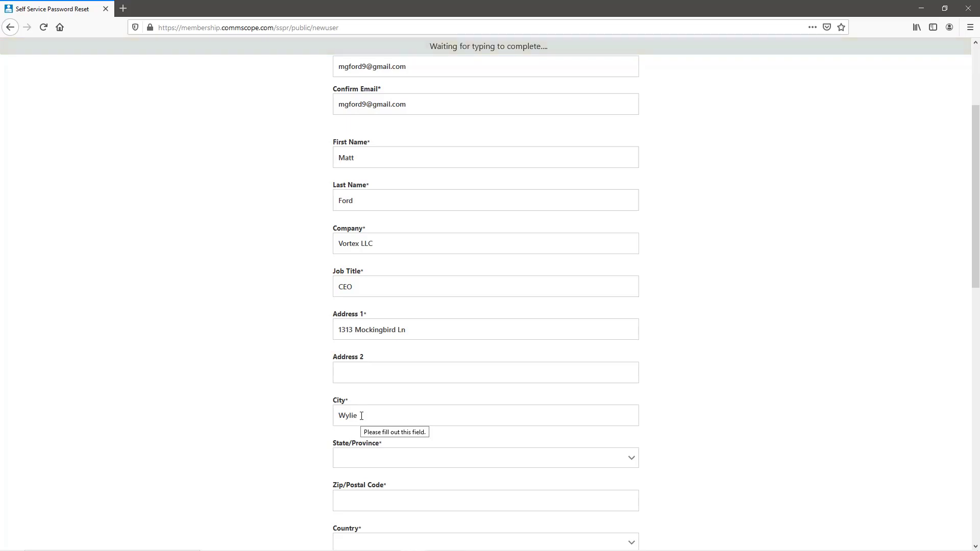
key("Tab")
key("t")
key("e")
key("x")
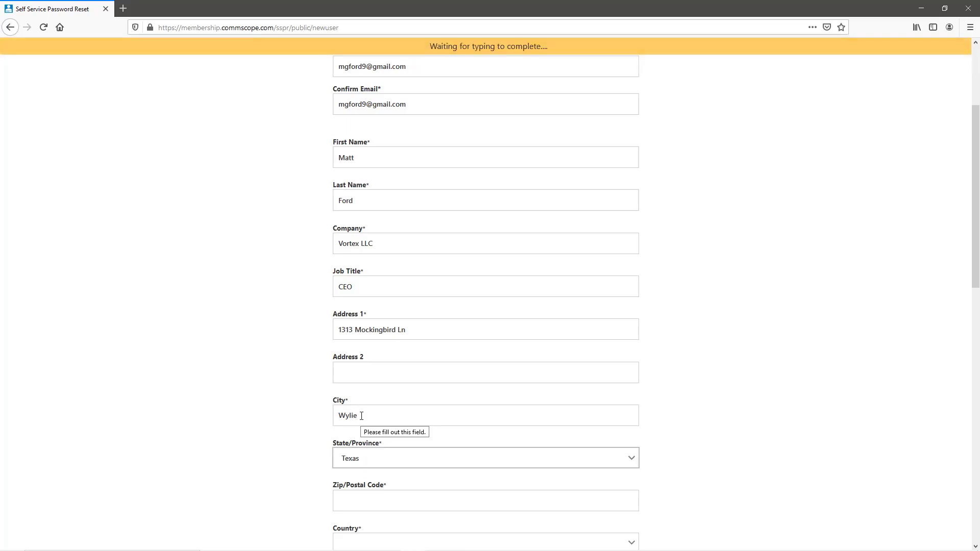
left_click(370, 500)
type("75098")
Step: Set the country to United States, preferred language to English-American, and enter the office phone number
scroll(370, 501, "down", 4)
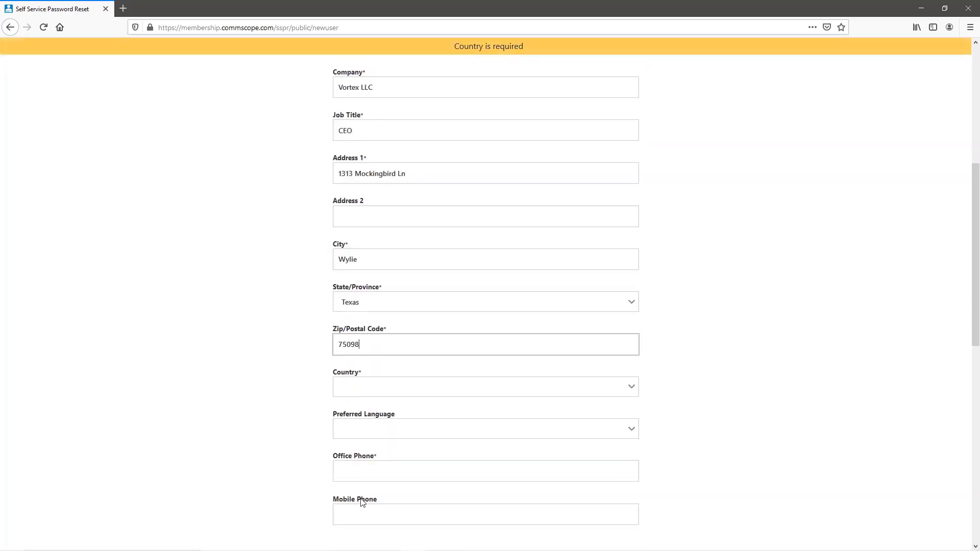
left_click(372, 336)
left_click(369, 54)
left_click(414, 377)
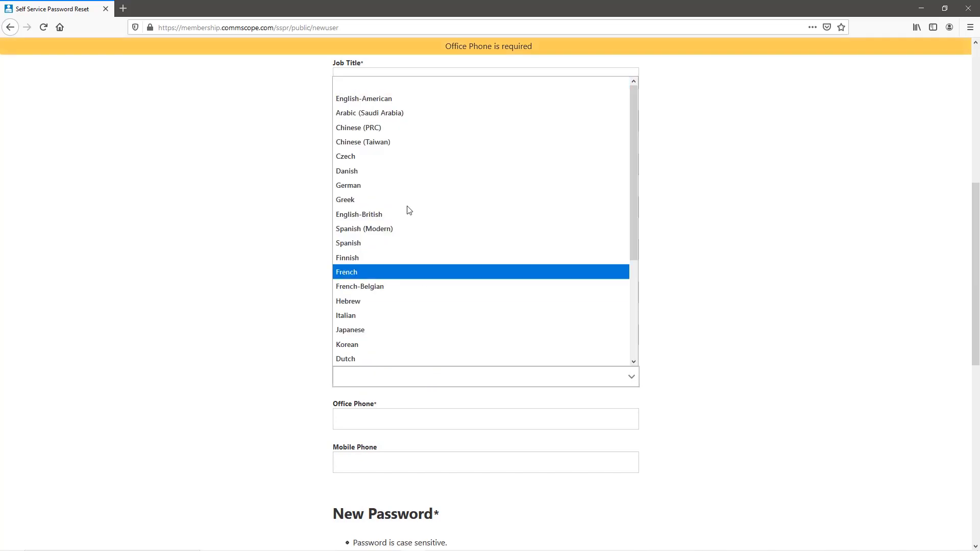
left_click(407, 96)
left_click(412, 422)
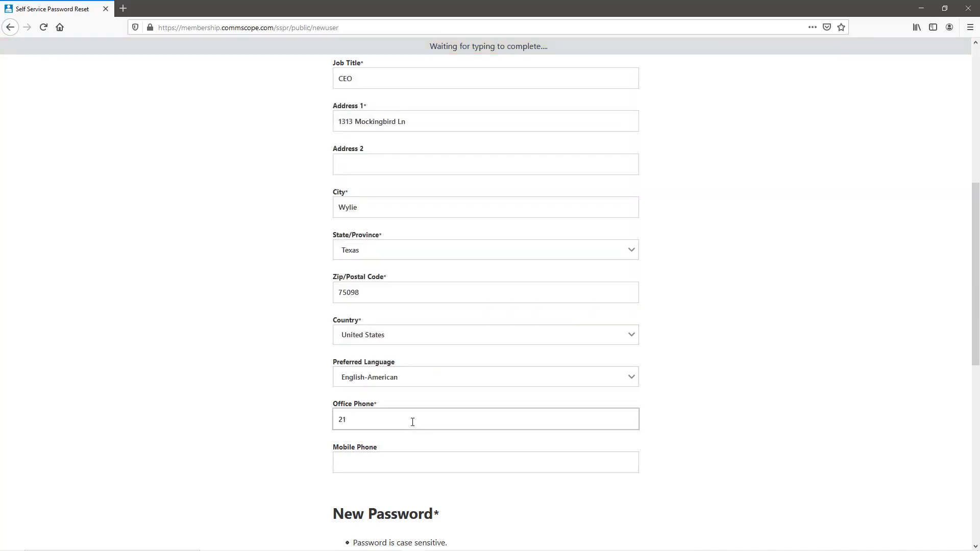
Step: Enter and confirm the account password, submit the registration, and decline browser password saving
scroll(416, 426, "down", 5)
left_click(395, 356)
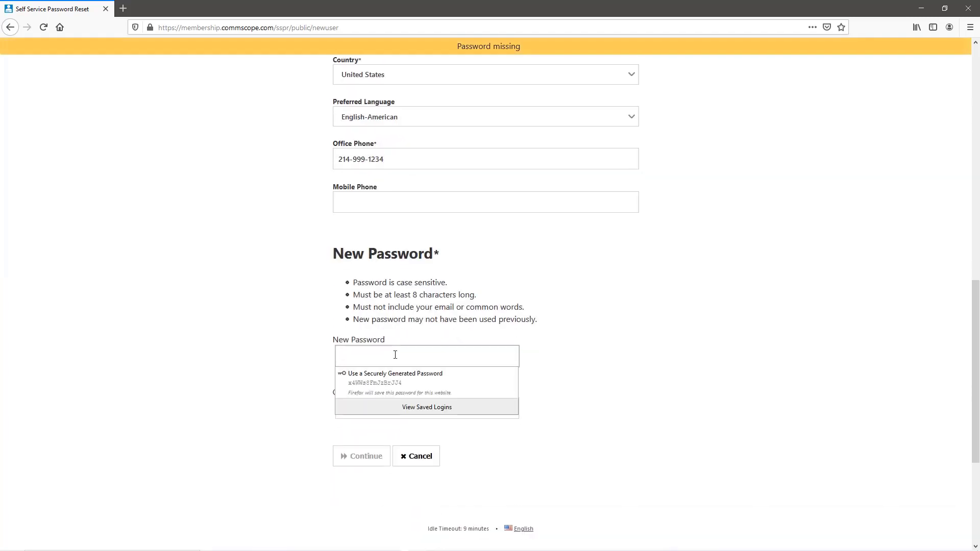
type("•••••••••")
key("Tab")
type("•••••••••")
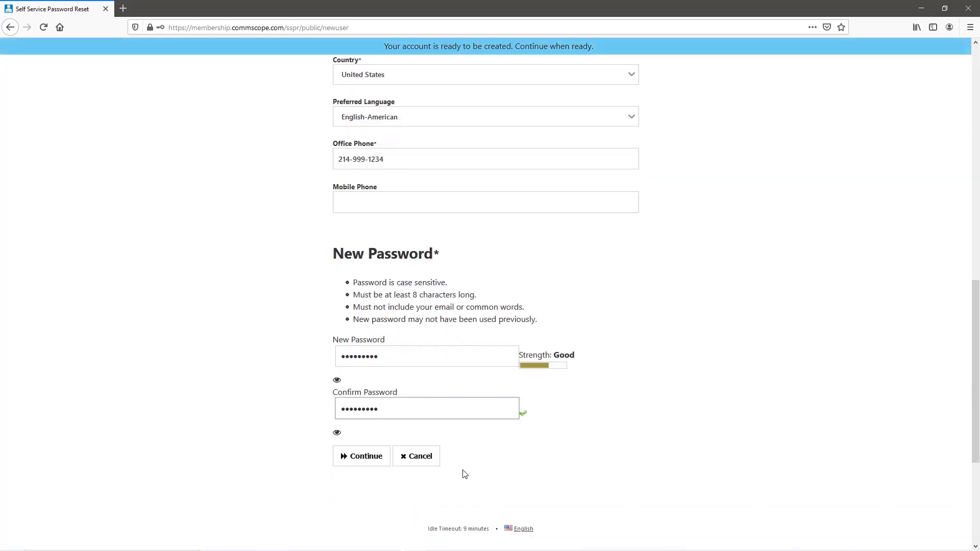
left_click(361, 456)
left_click(287, 118)
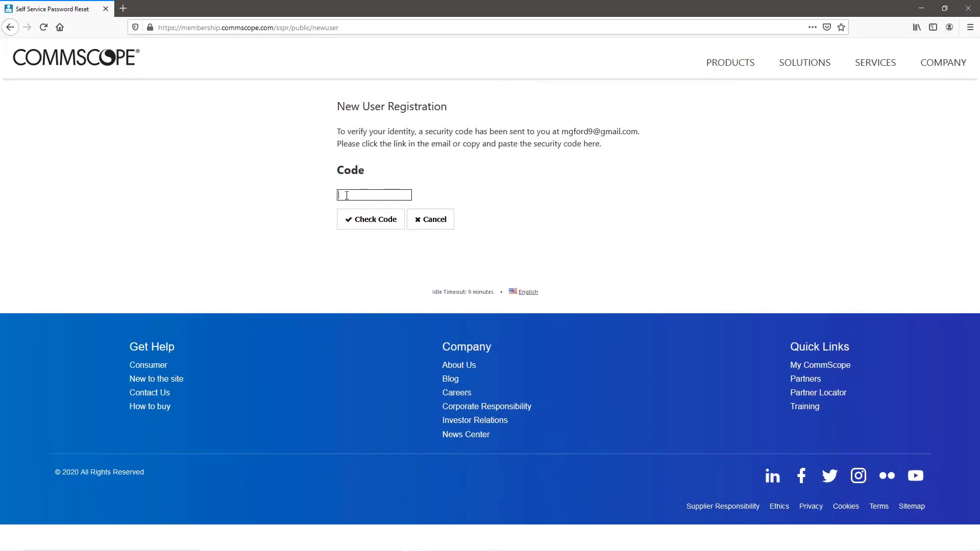
Step: Enter the emailed security code, resubmitting it in uppercase after the first attempt fails
left_click(371, 224)
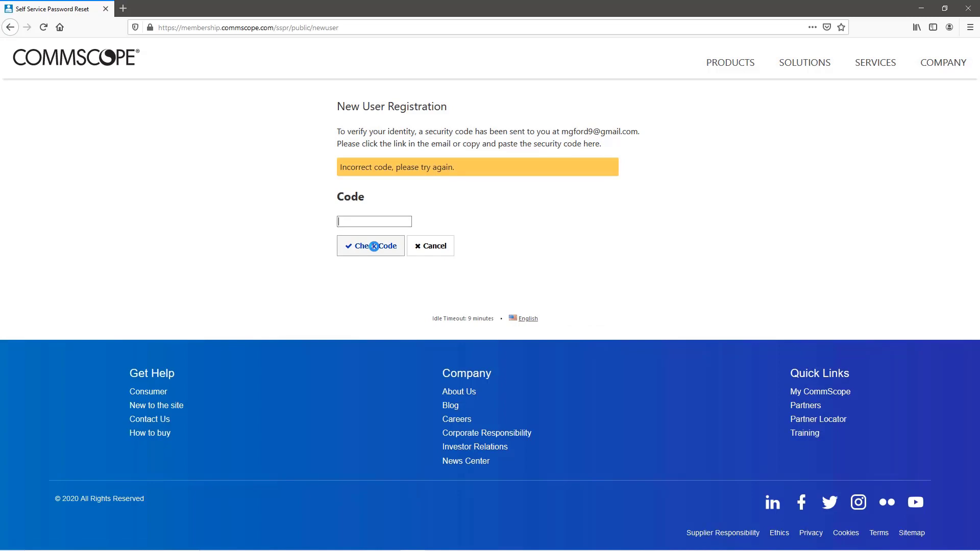
left_click(377, 255)
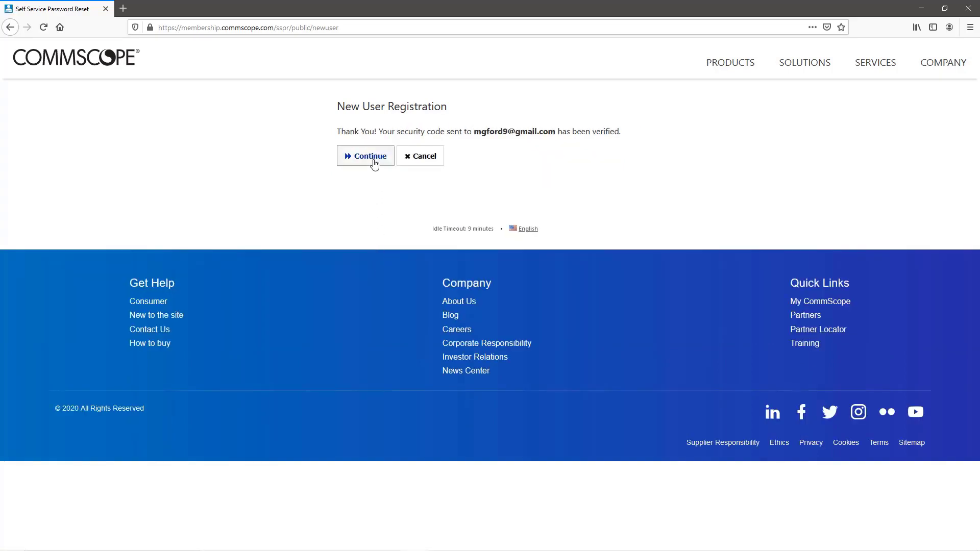
Step: Agree to the privacy statement, complete registration, and begin entering the account email as username
left_click(371, 156)
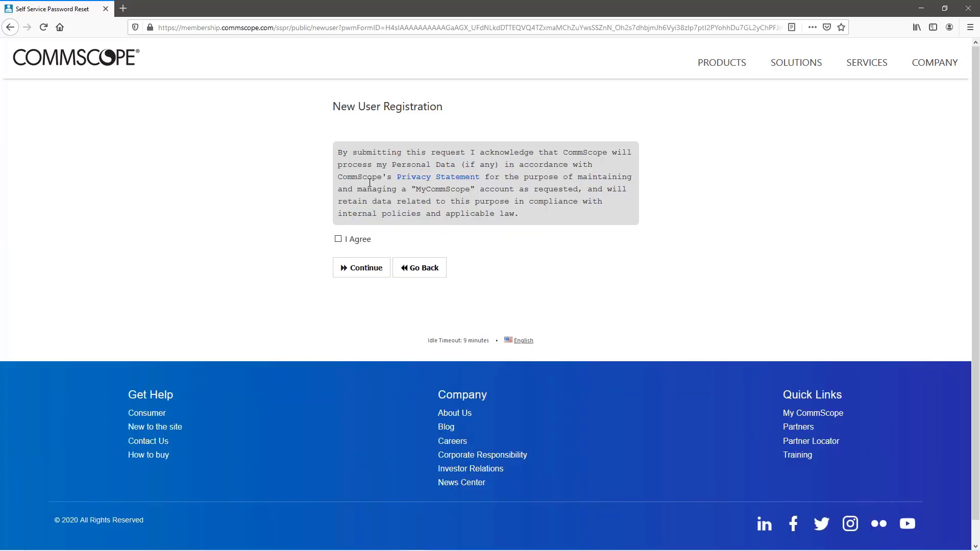
left_click(339, 240)
left_click(370, 280)
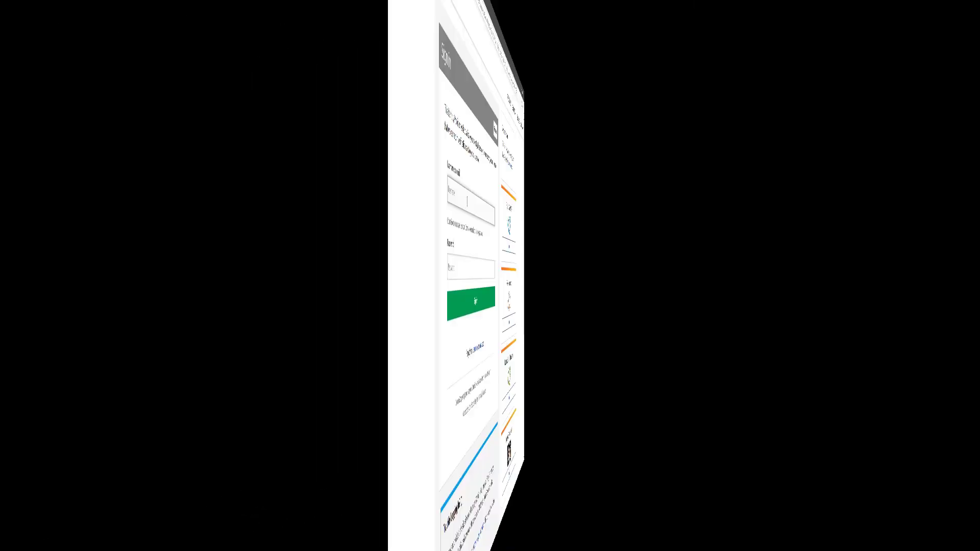
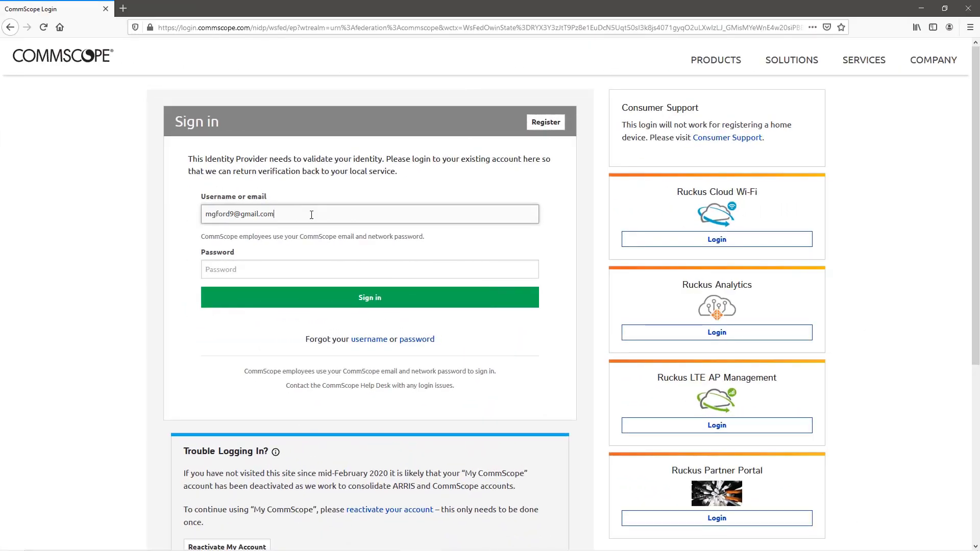
Step: Sign in with the new account's password and open Request Access to reach the Applications Dashboard
key("Tab")
type("*********")
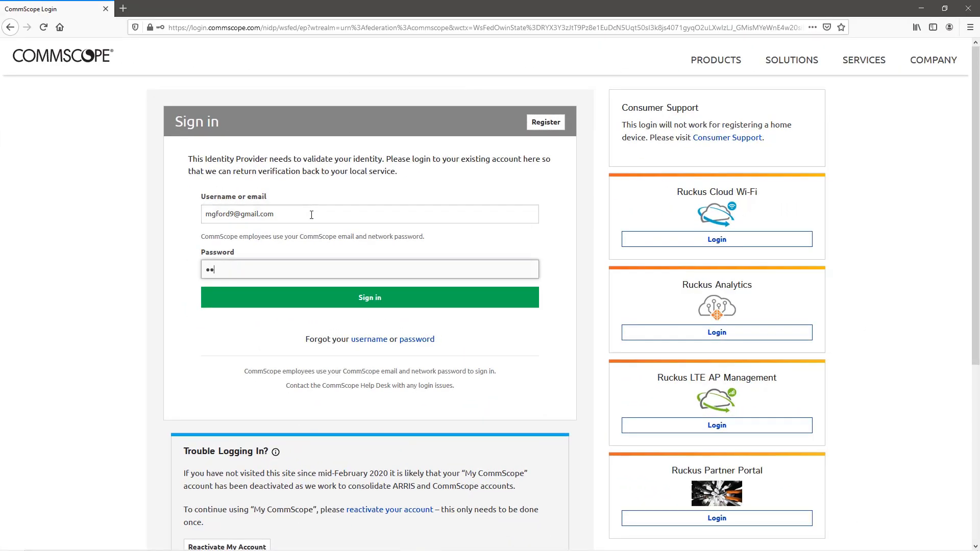
left_click(377, 298)
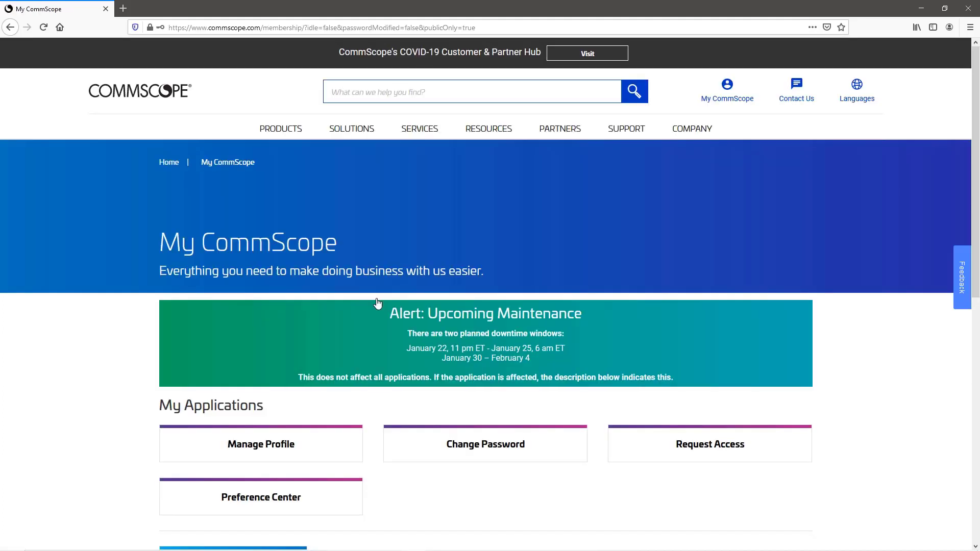
scroll(378, 306, "down", 3)
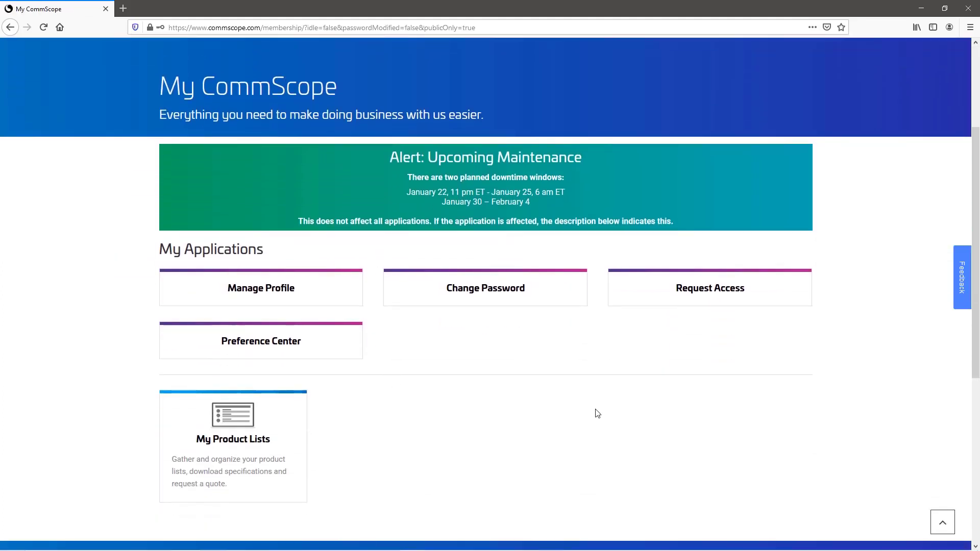
left_click(714, 307)
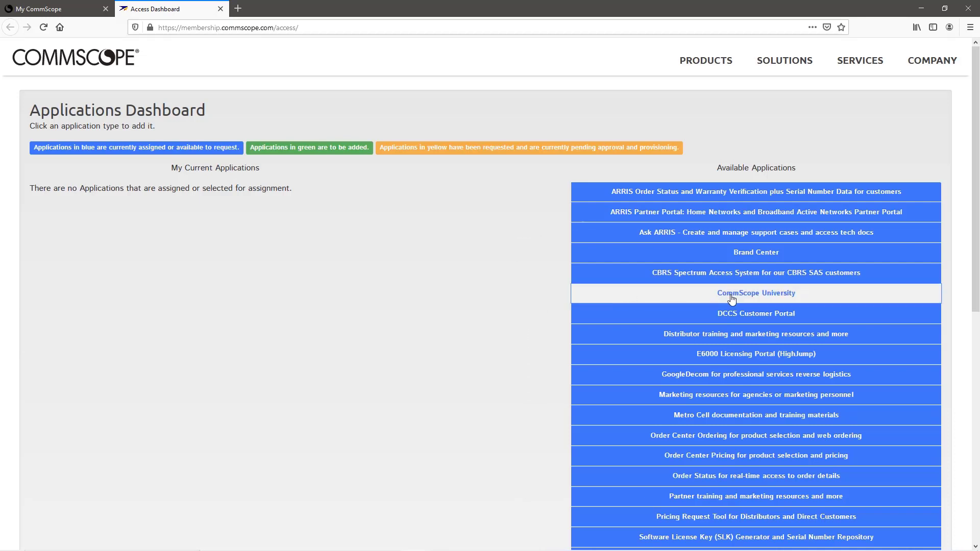
Step: Add CommScope University to your applications, submit the changes, and confirm the access request
left_click(758, 296)
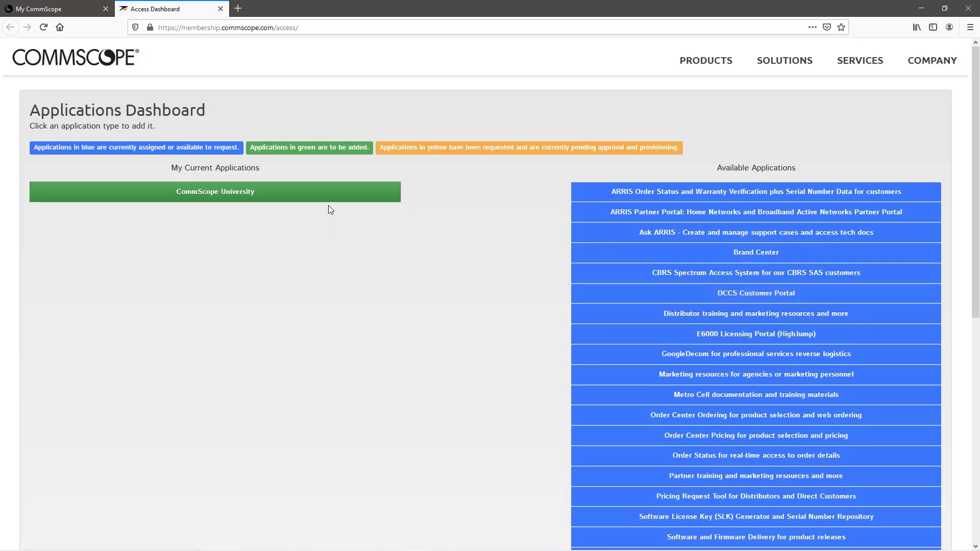
scroll(383, 284, "down", 5)
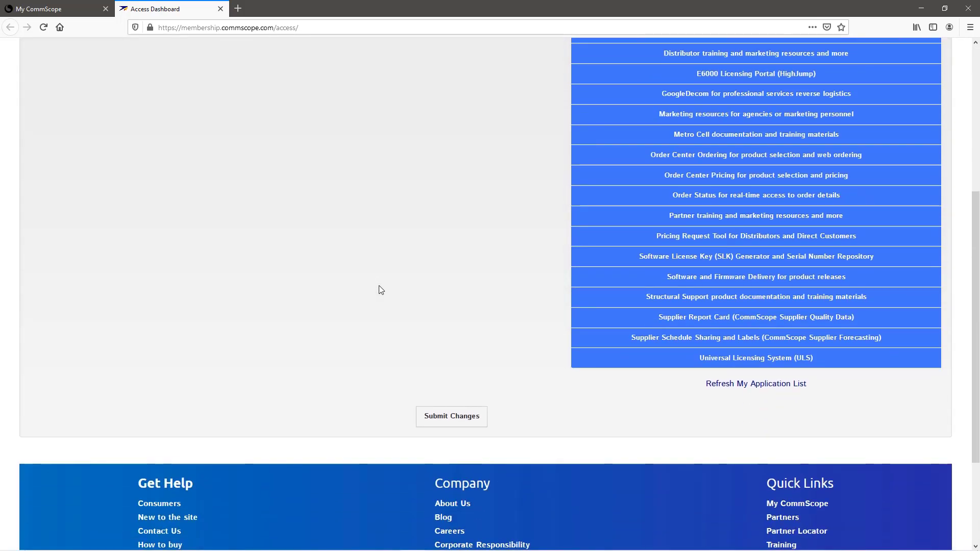
left_click(453, 423)
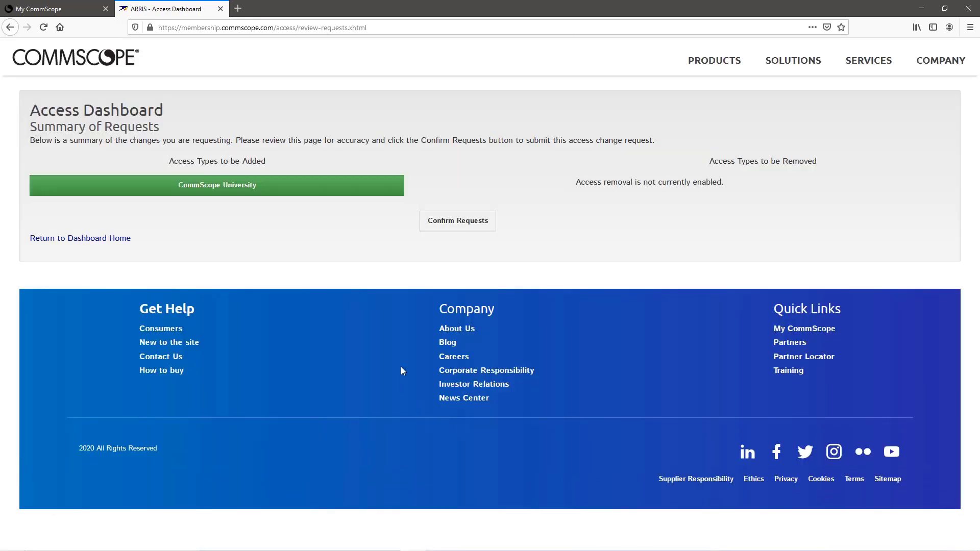
left_click(461, 223)
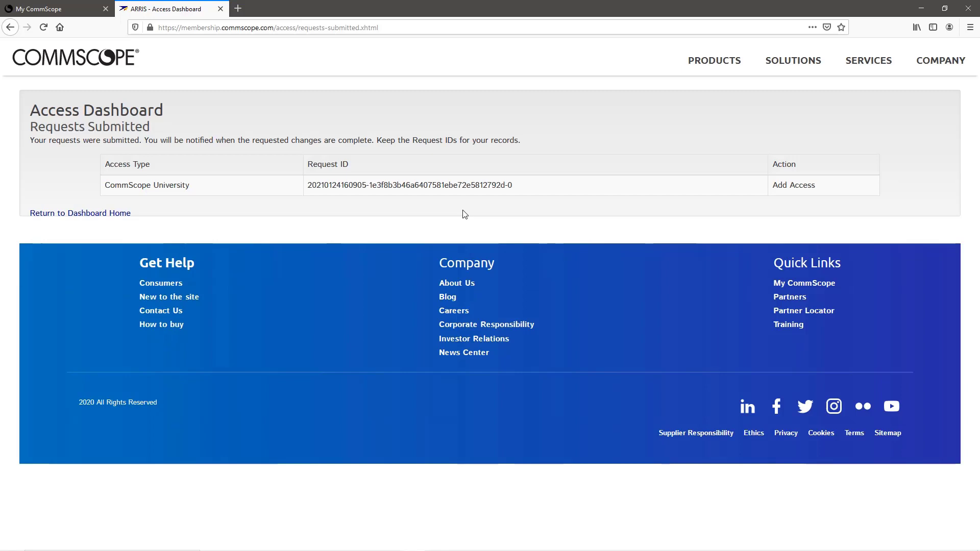
Step: Return to the Applications Dashboard, go to the CommScope home page, and log out from the account menu
left_click(100, 214)
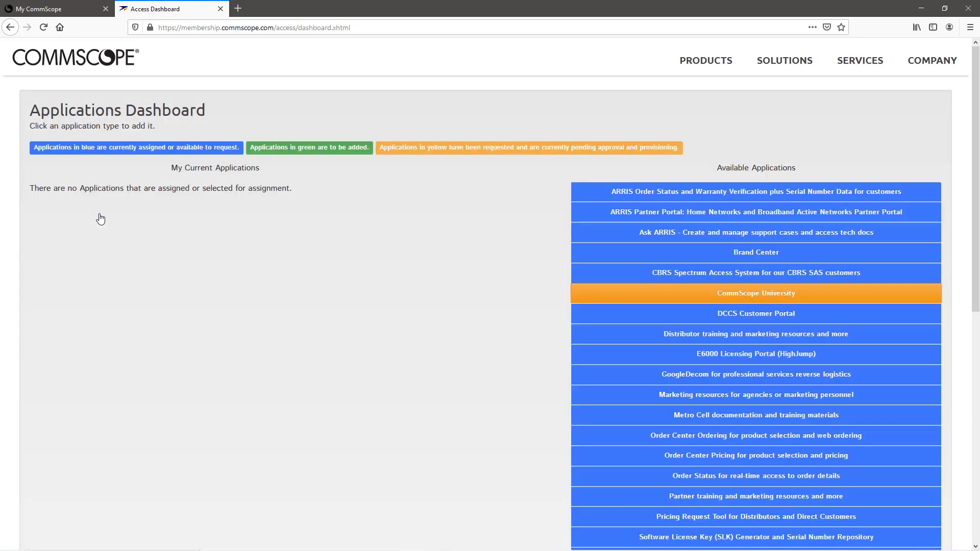
scroll(462, 243, "down", 10)
scroll(462, 243, "up", 10)
left_click(82, 62)
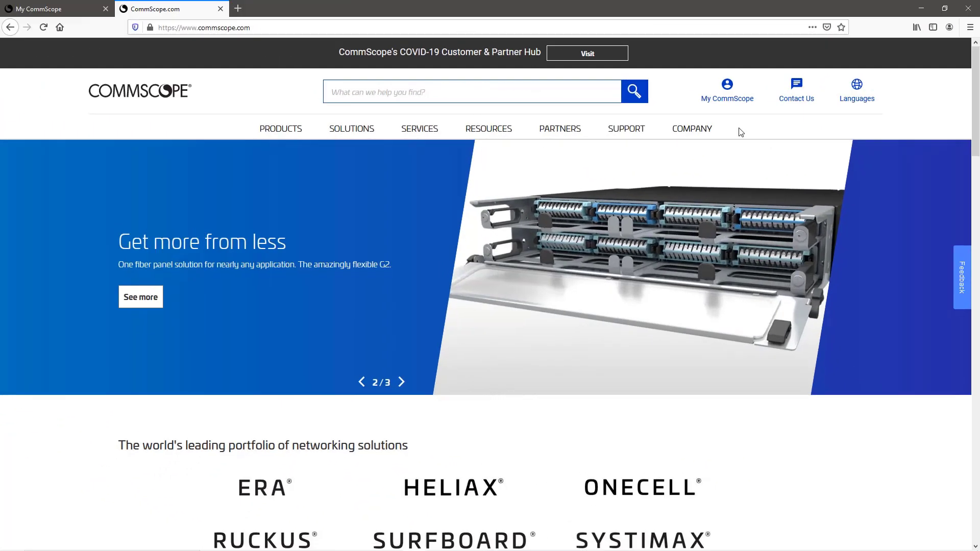
left_click(731, 100)
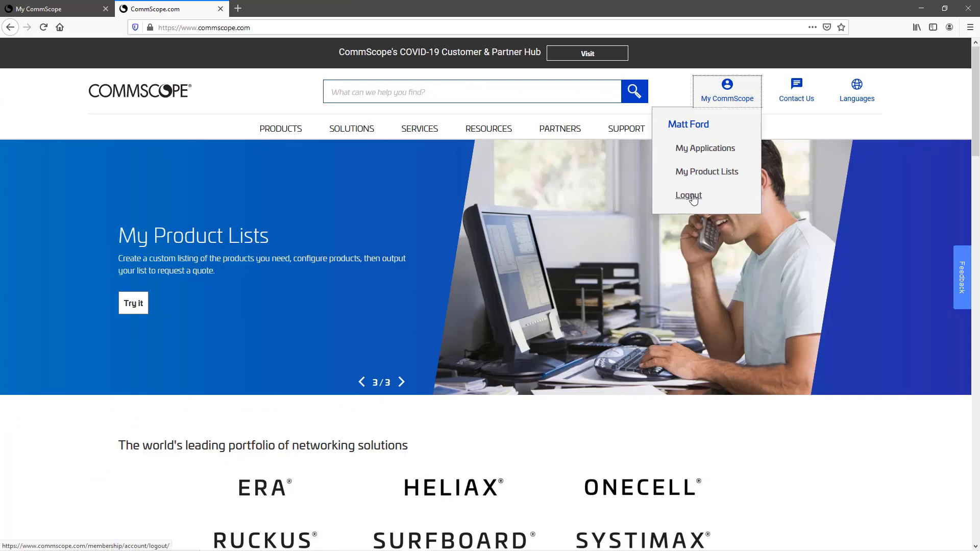
left_click(690, 195)
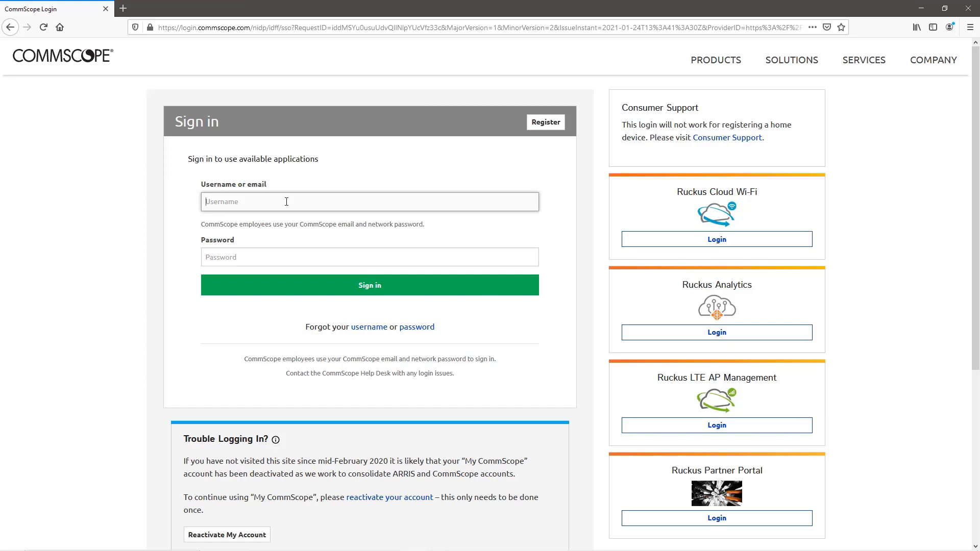
Step: Sign back in to My CommScope with the account email and password
key("Tab")
type("••••••")
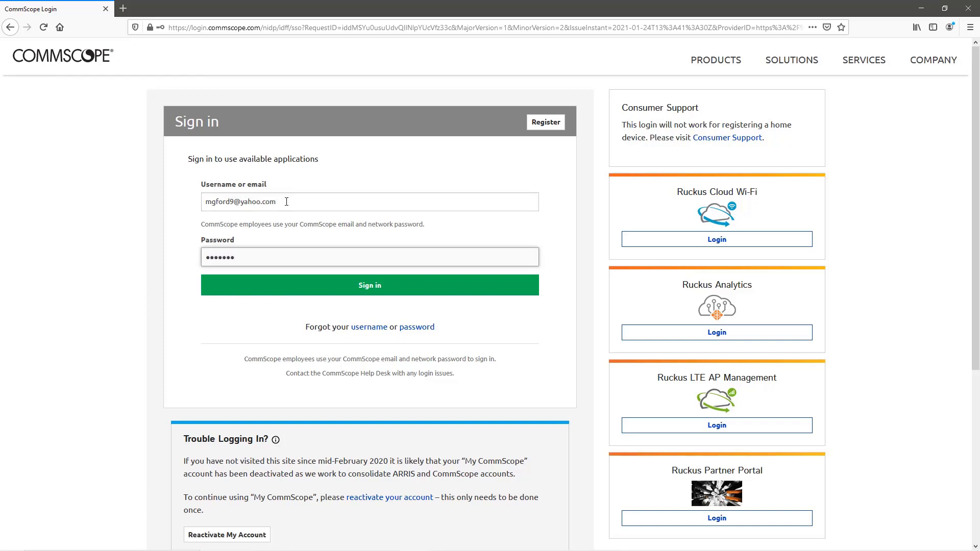
type("•••")
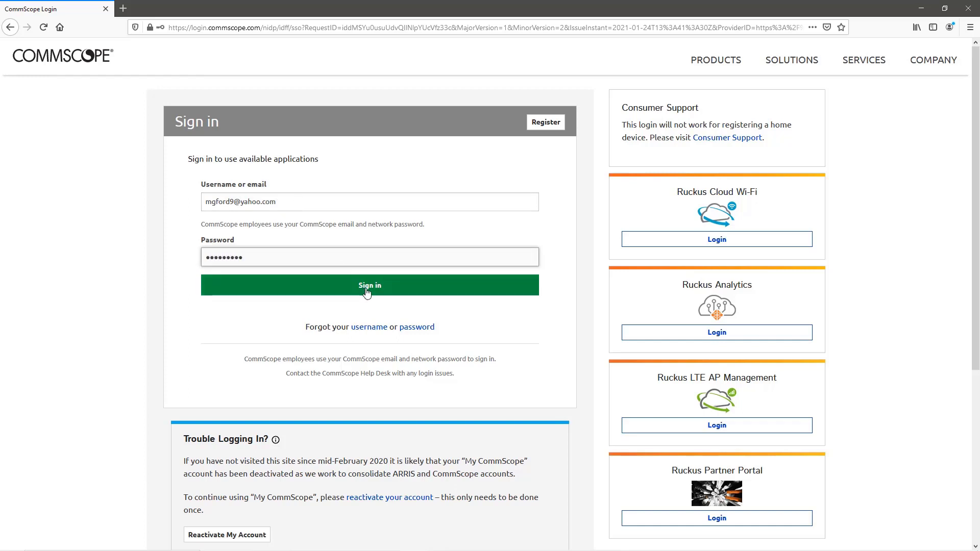
left_click(367, 294)
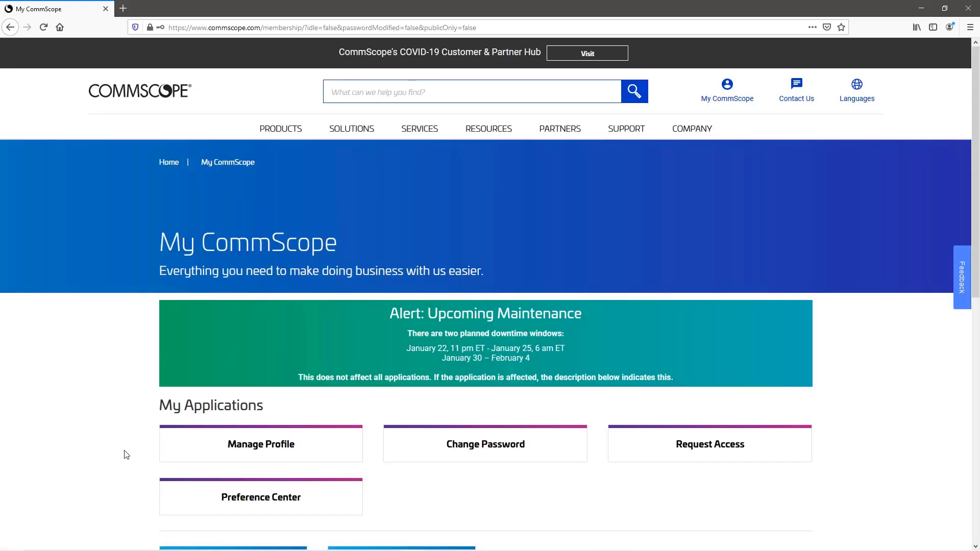
Step: Open the CommScope University card from the My CommScope applications page
scroll(125, 451, "down", 3)
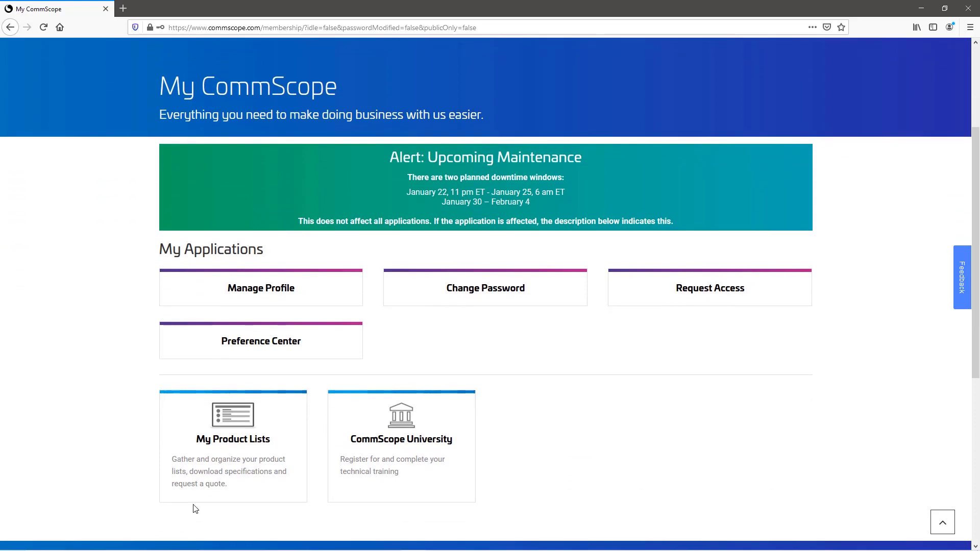
left_click(418, 478)
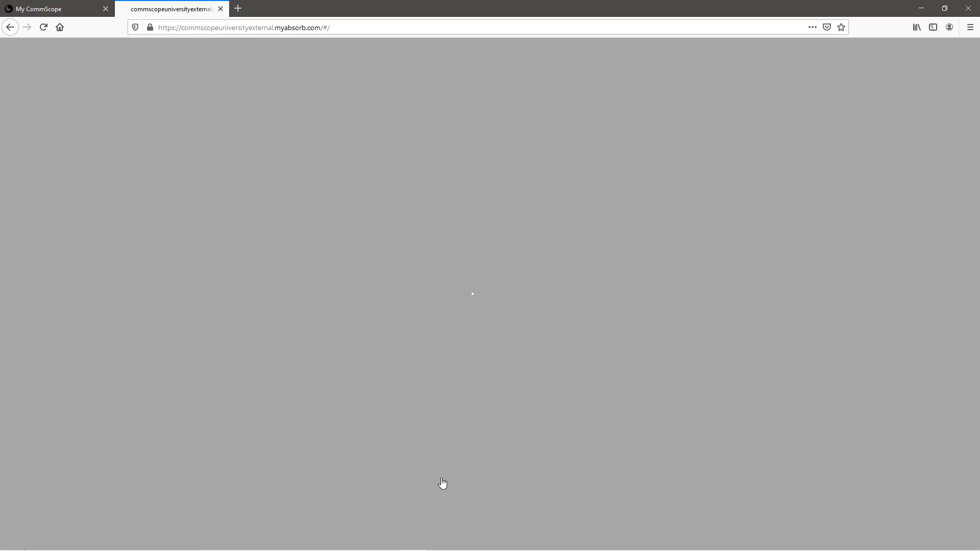